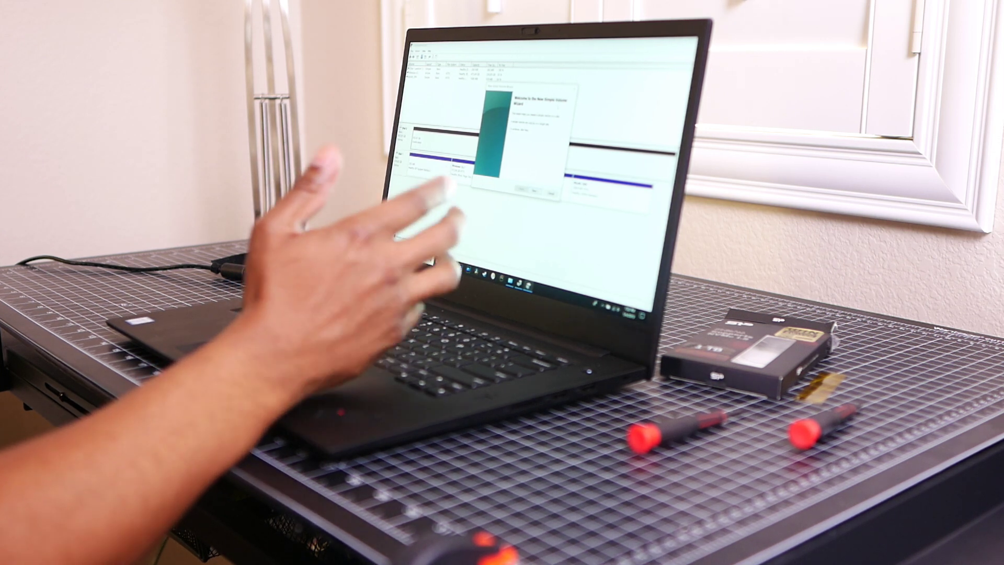
left_click(573, 88)
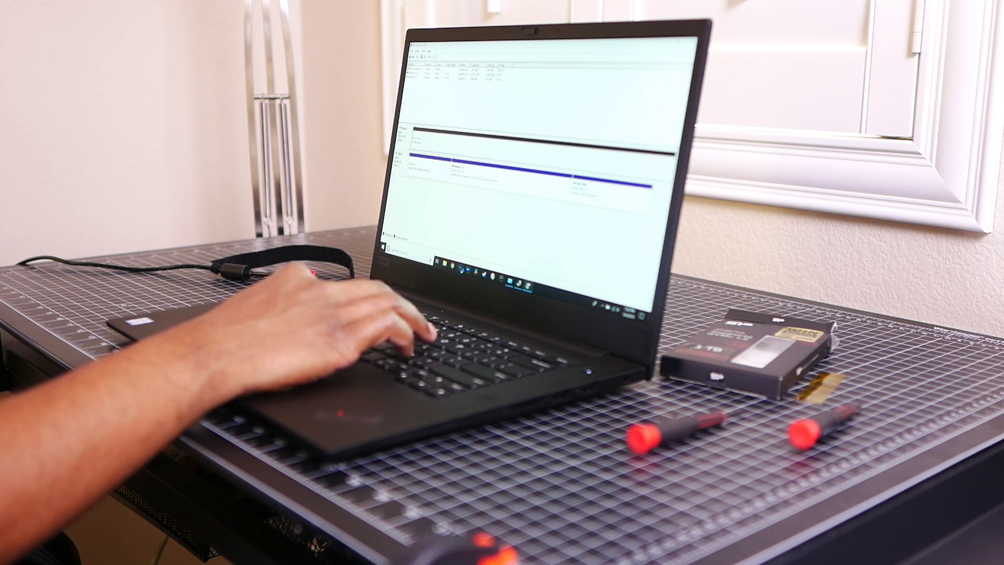
key("ctrl+shift+r")
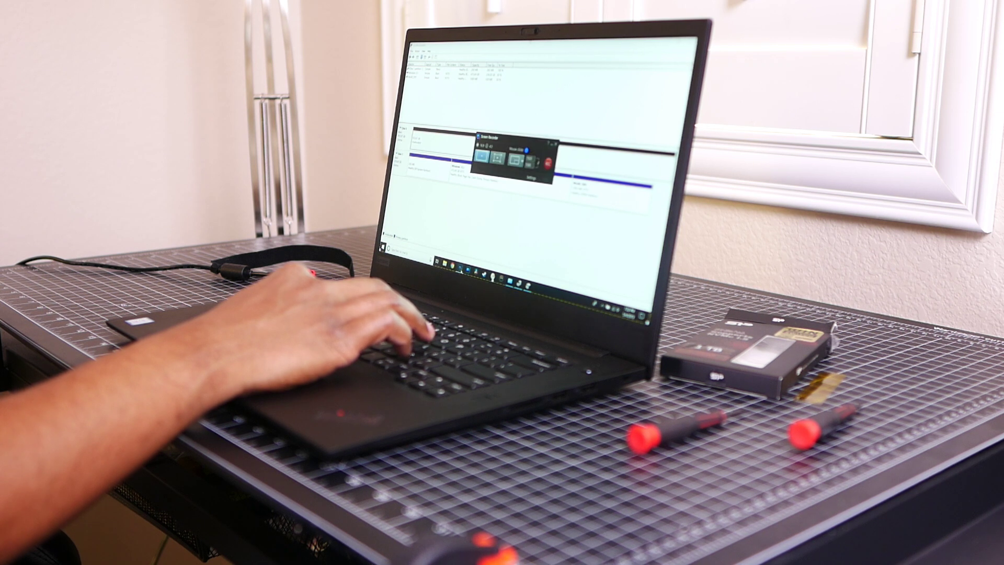
left_click(548, 164)
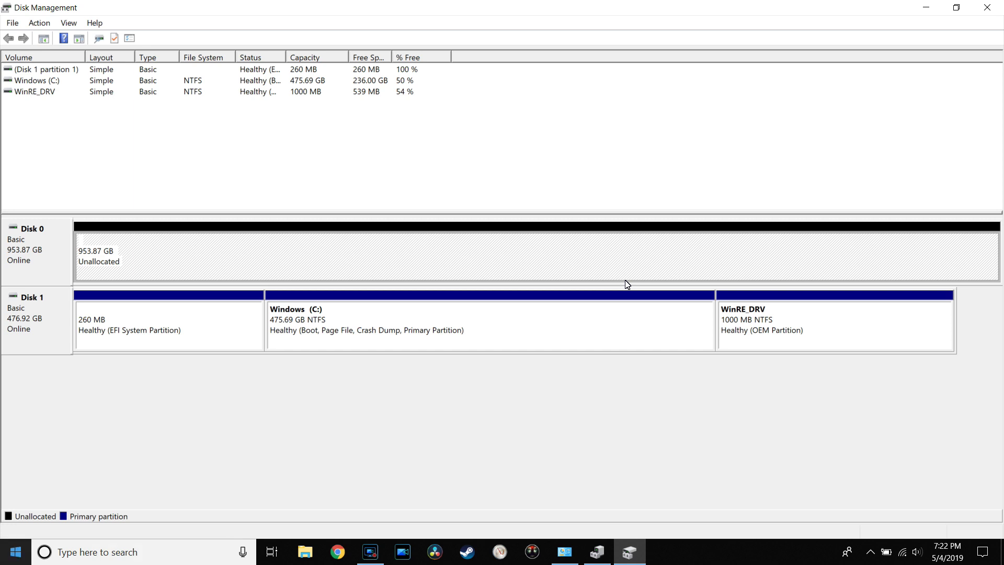
Step: Search Windows for "par" to locate the tool for creating and formatting hard disk partitions, then return to Disk Management
left_click(69, 558)
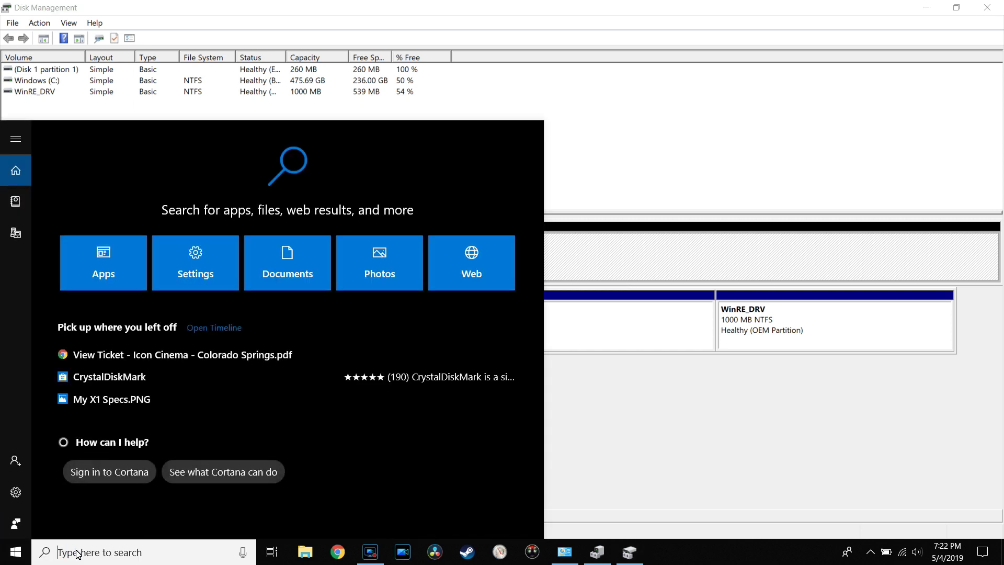
type("par")
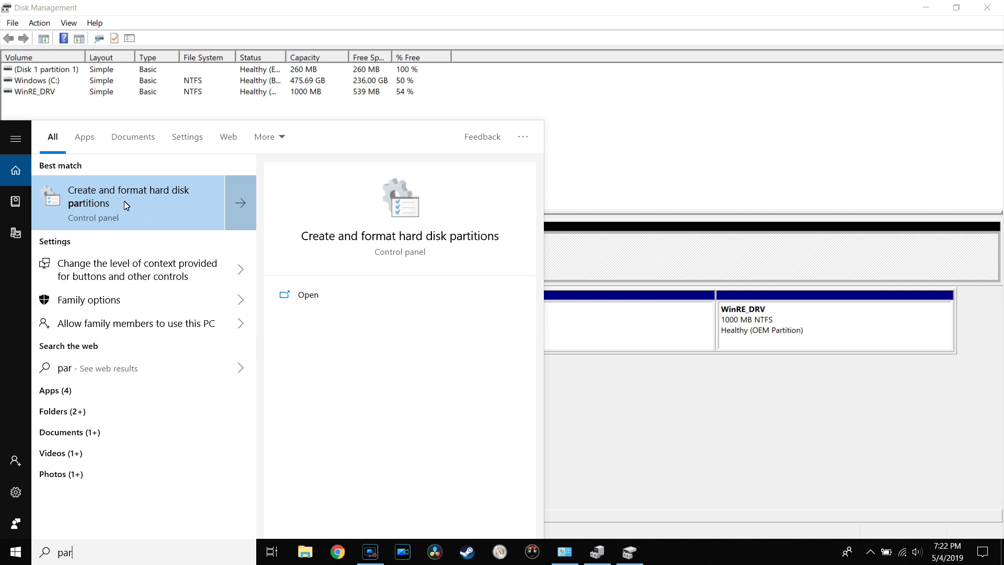
left_click(686, 8)
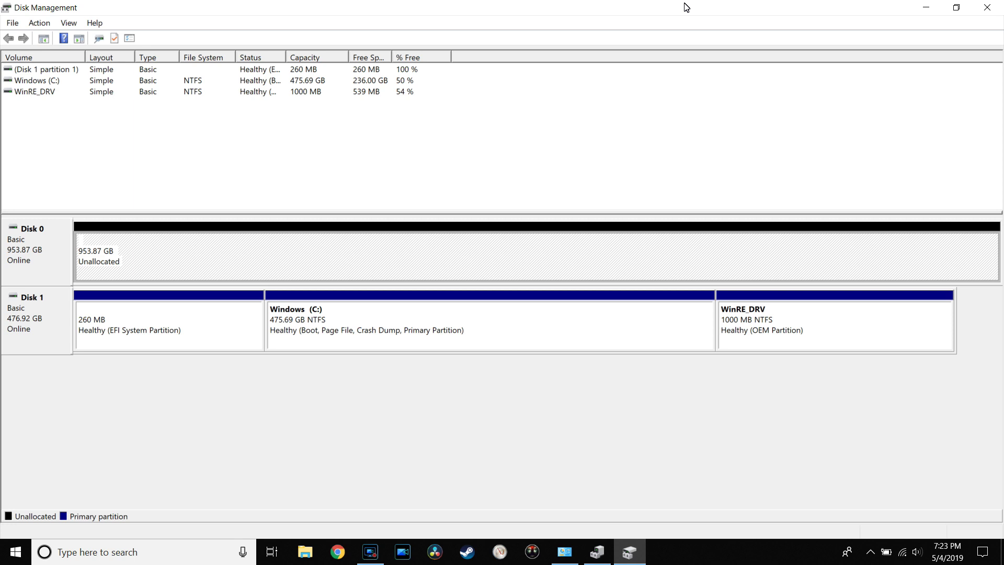
Step: Start a new simple volume on Disk 0's unallocated space with a size of 976760 MB and drive letter D
right_click(207, 240)
left_click(269, 247)
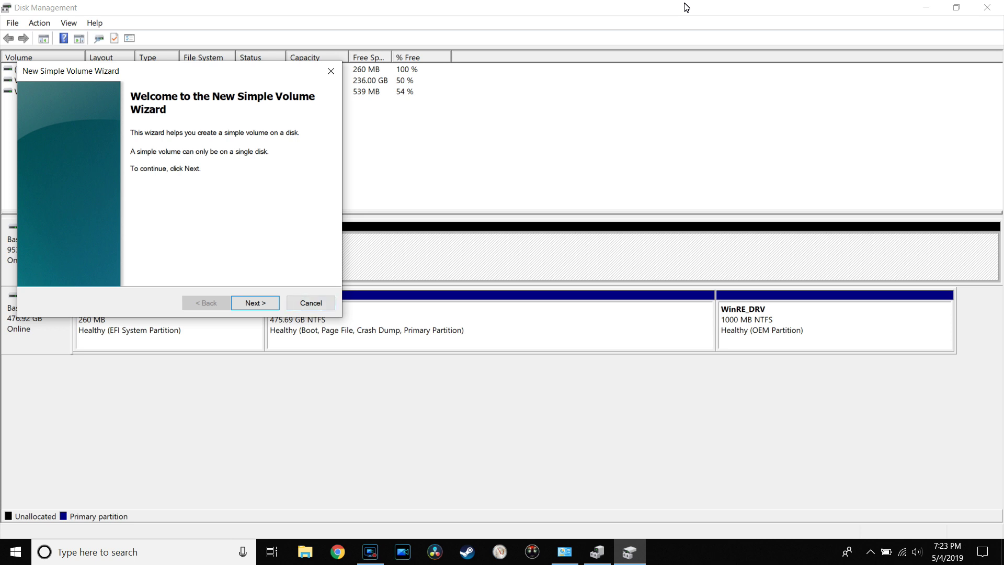
left_click(255, 302)
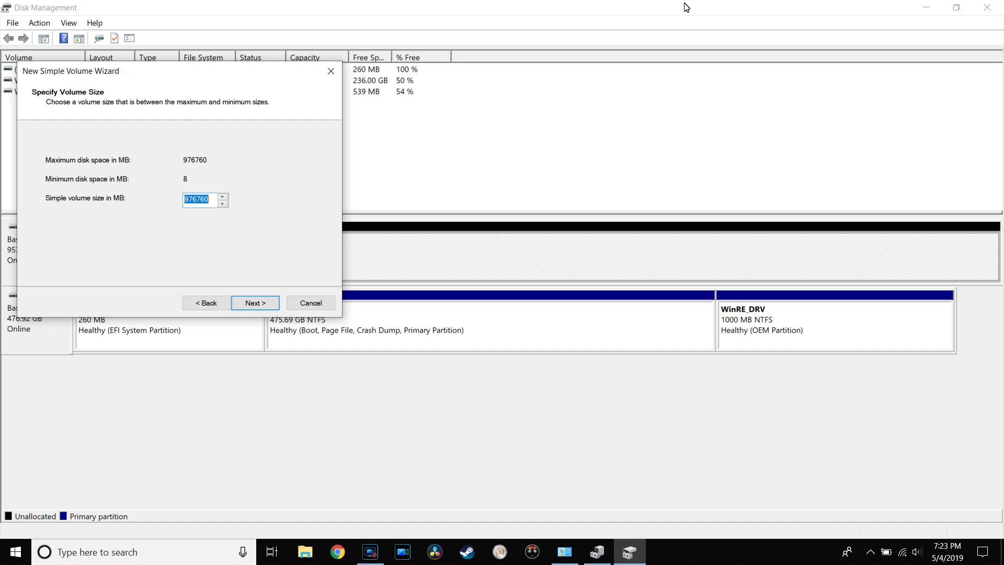
key("Return")
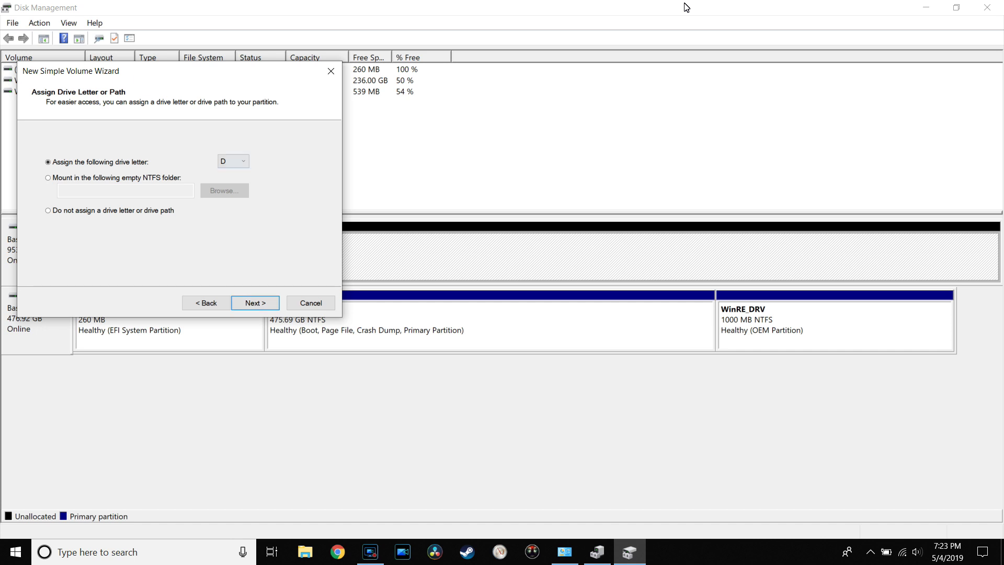
left_click_drag(244, 72, 762, 85)
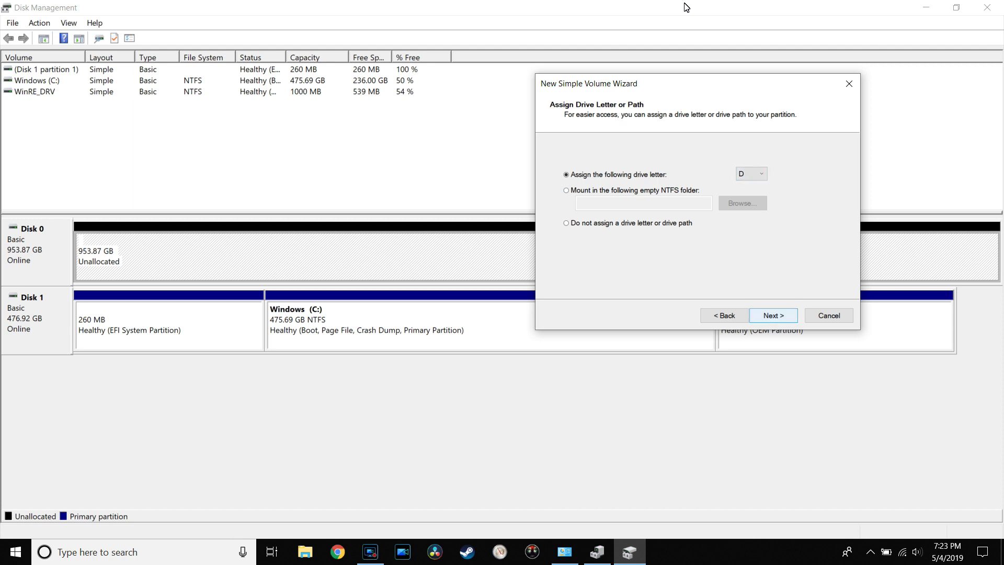
key("Return")
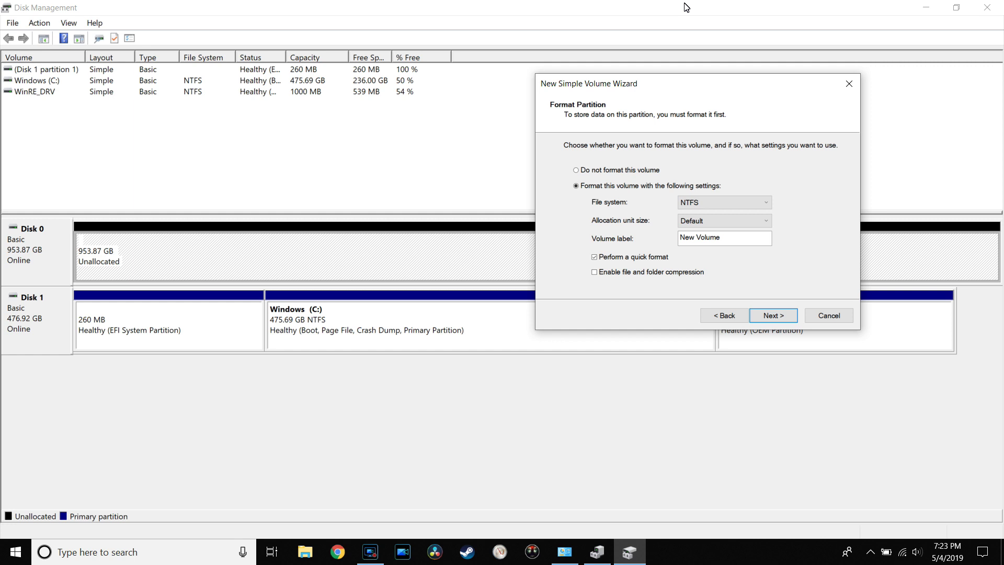
Step: Set the volume to a quick NTFS format with default allocation unit size and the volume label Scratch
key("Tab")
key("Tab")
key("shift+Tab")
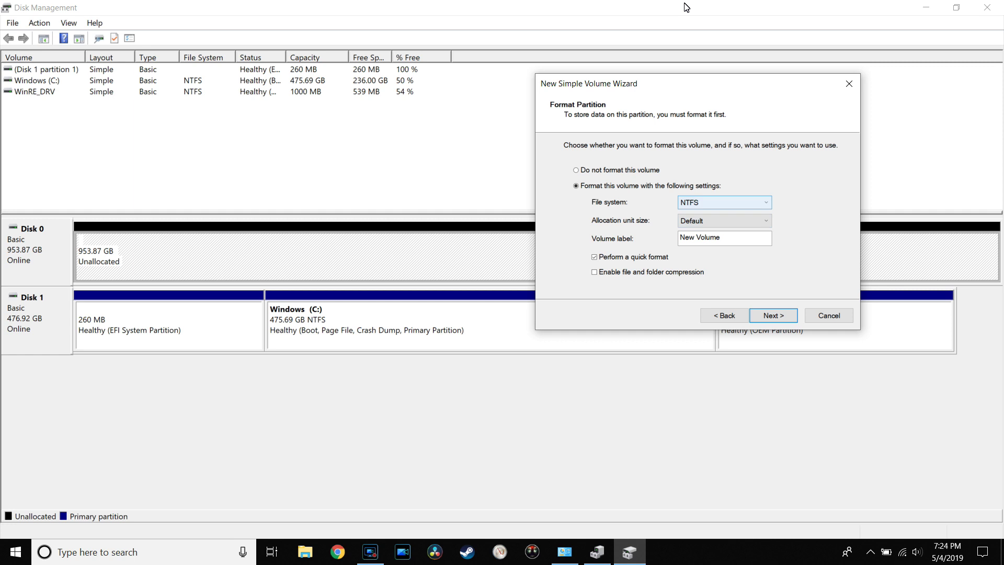
key("Tab")
key("Tab")
key("End")
key("ctrl+shift+Left")
key("ctrl+shift+Left")
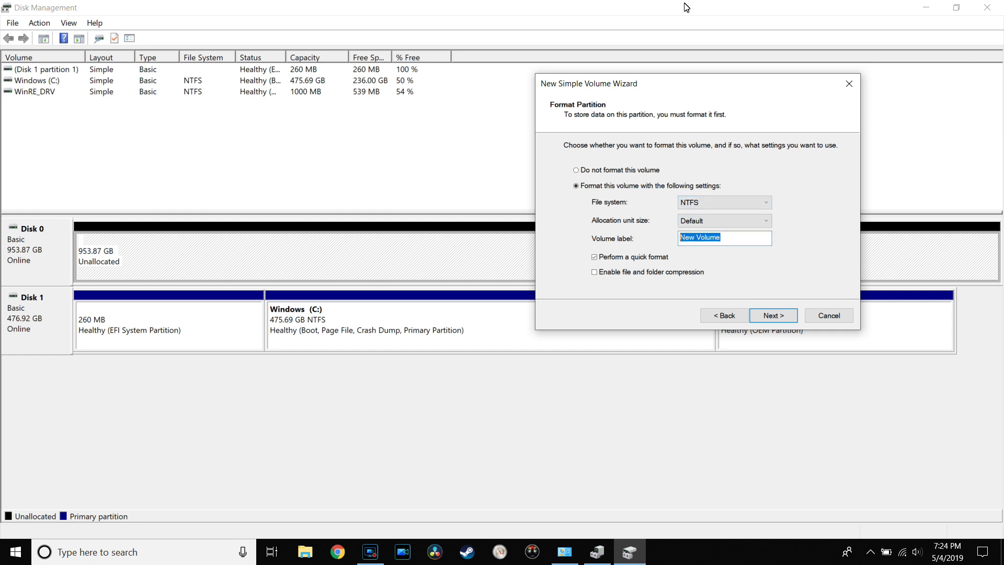
type("Scratch")
key("Return")
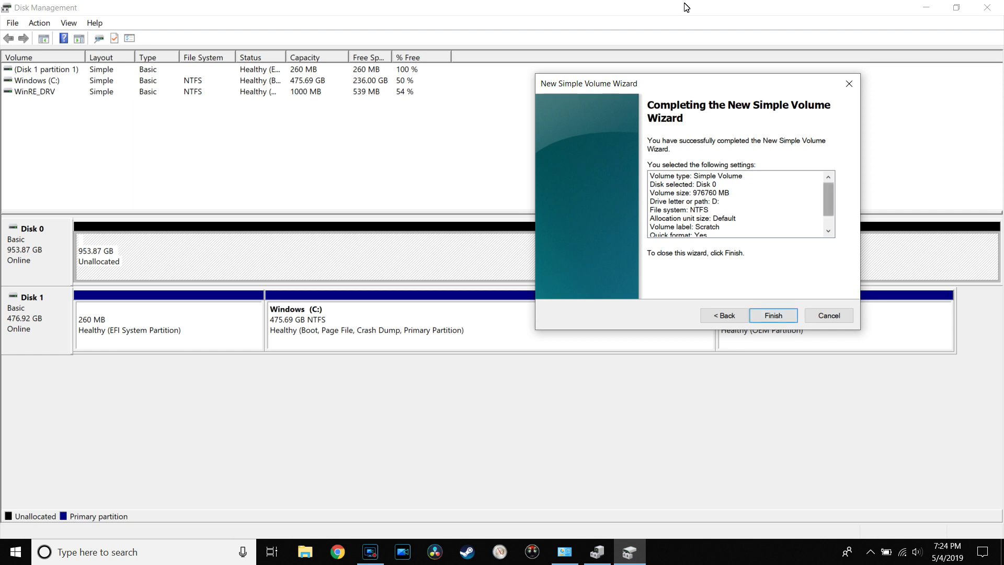
Step: Review the summary of the new volume's settings and finish creating the volume
scroll(828, 204, "down", 1)
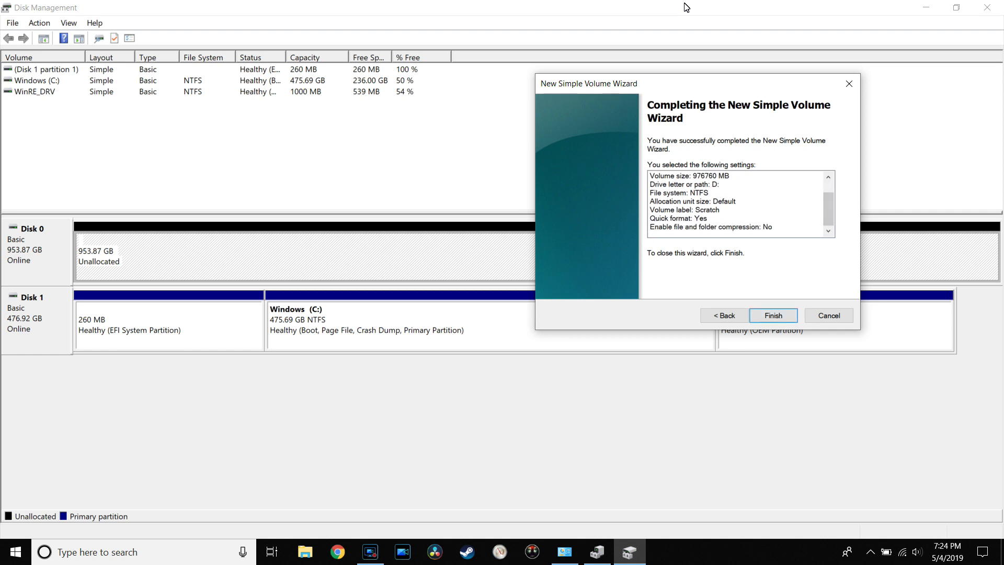
key("Up")
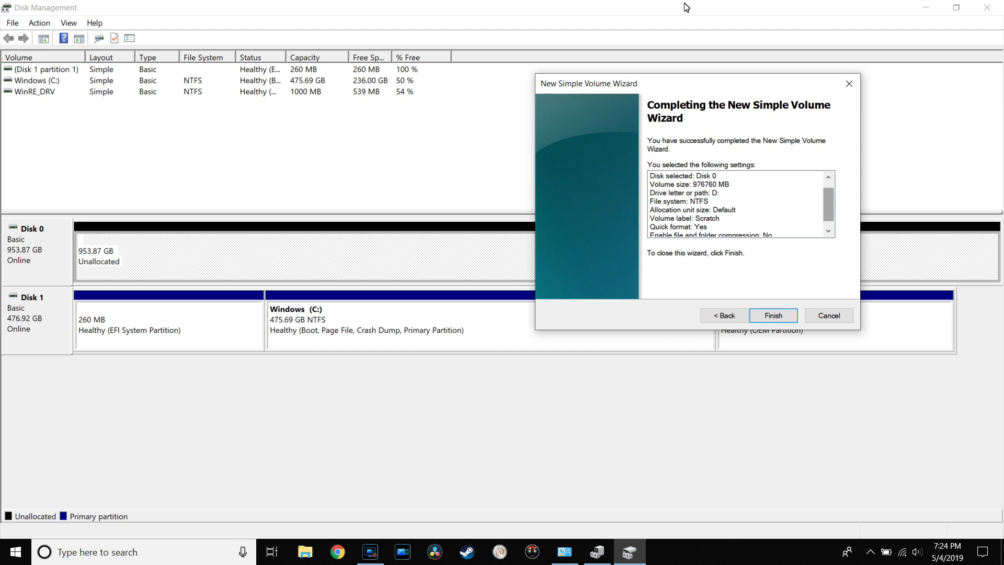
key("Return")
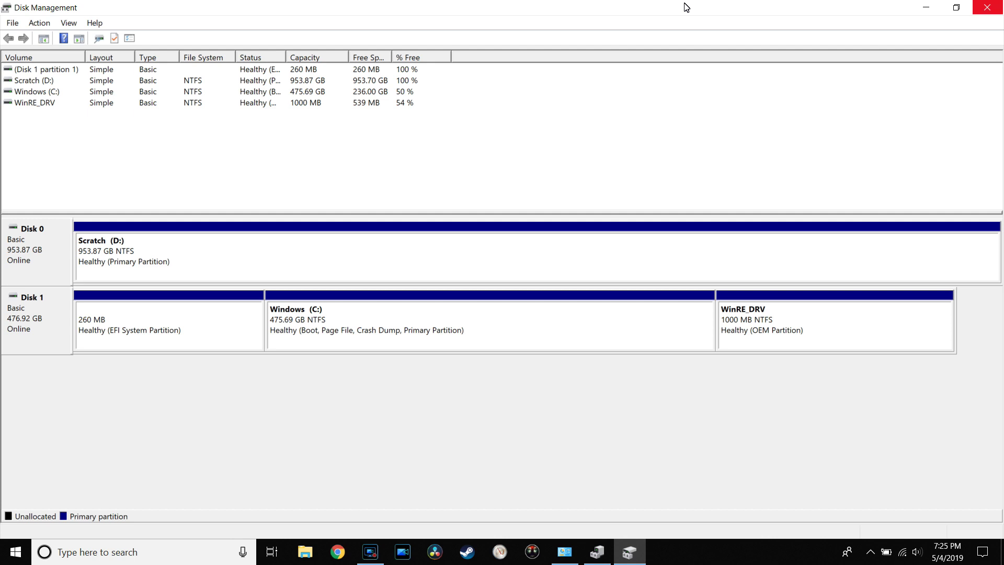
Step: Minimize Disk Management and open the Scratch (D:) drive in File Explorer
key("super+Down")
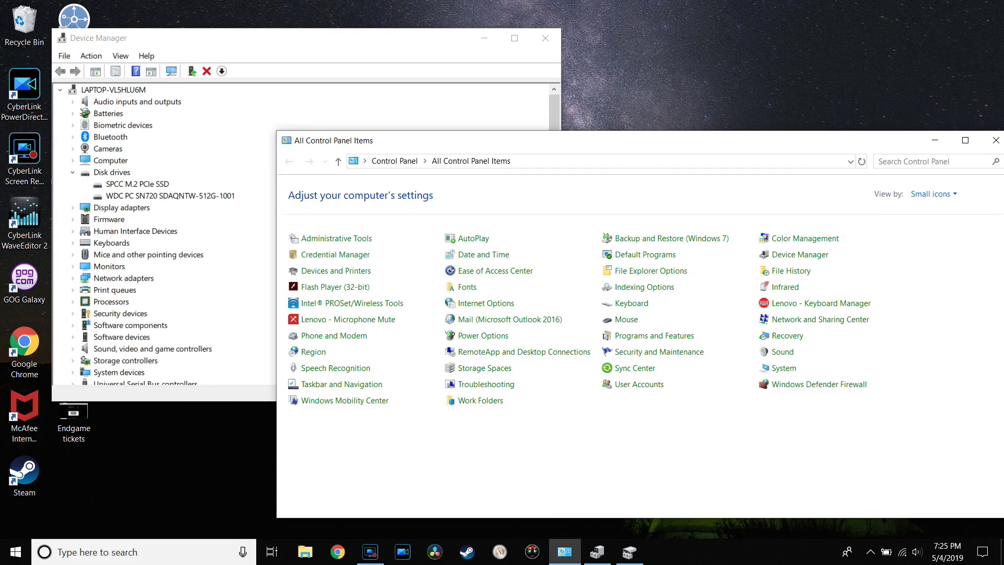
left_click(305, 552)
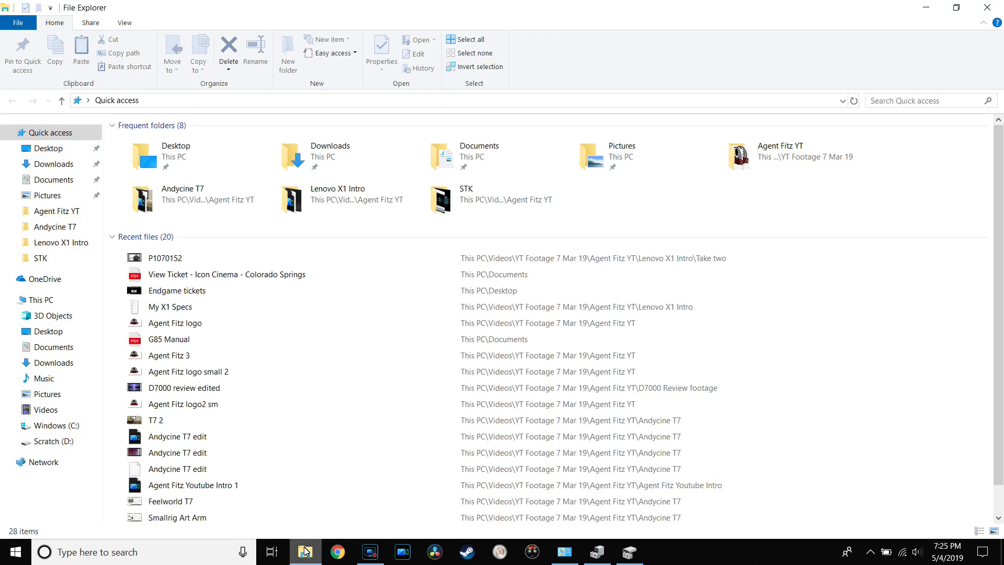
left_click(955, 7)
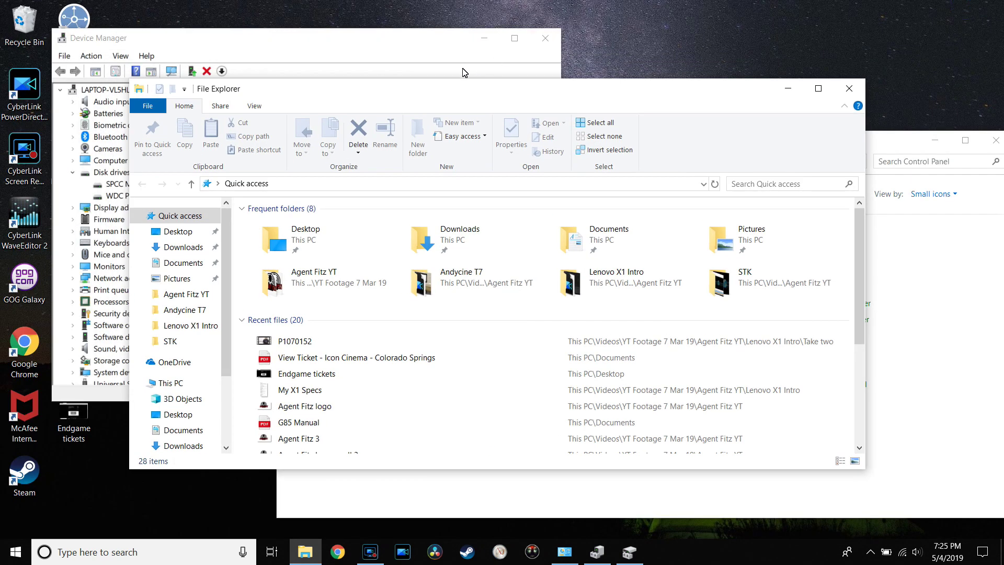
left_click_drag(441, 100, 584, 85)
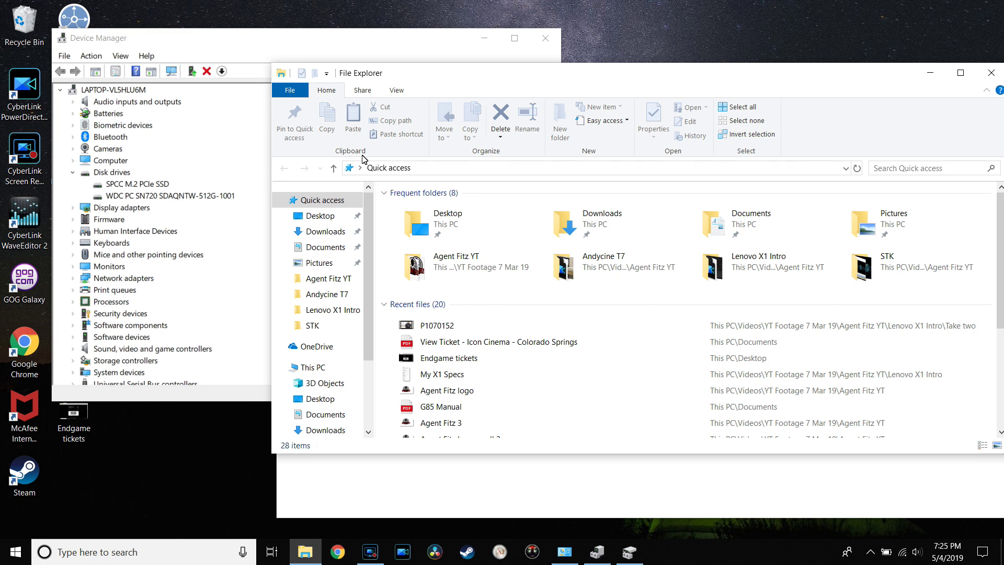
double_click(653, 85)
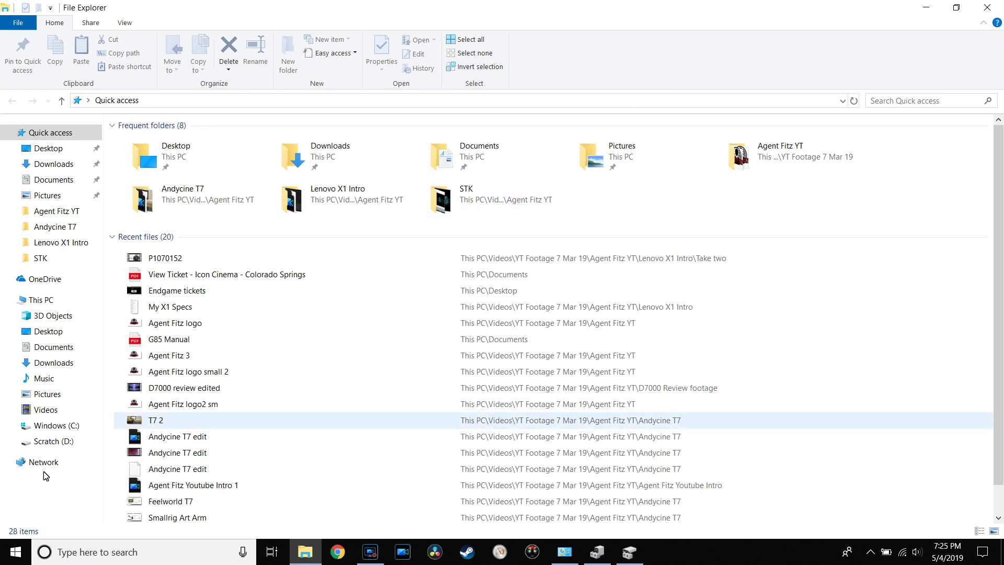
left_click(26, 443)
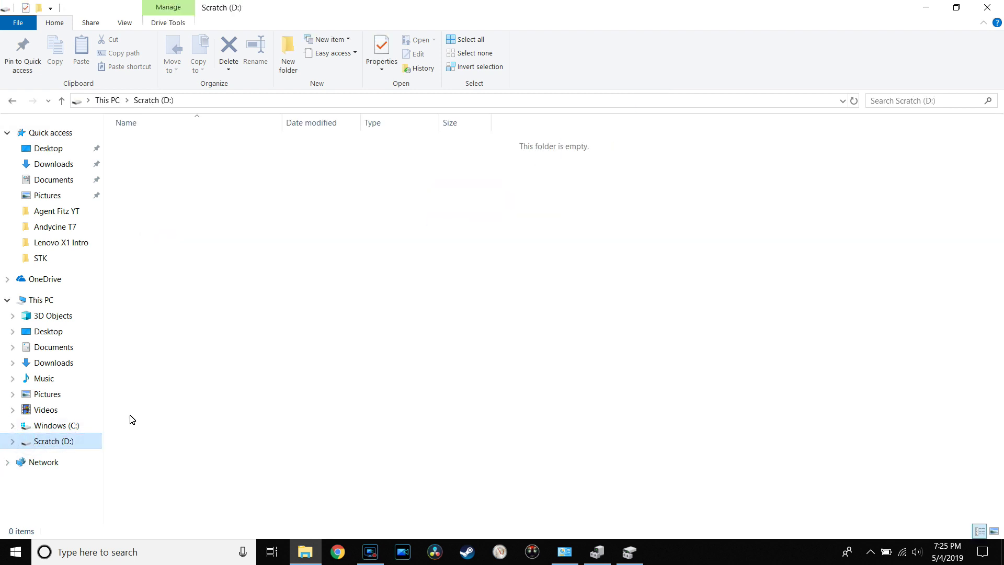
Step: Check the general properties and capacity of the Scratch (D:) drive, then close the properties and File Explorer
right_click(61, 443)
left_click(99, 428)
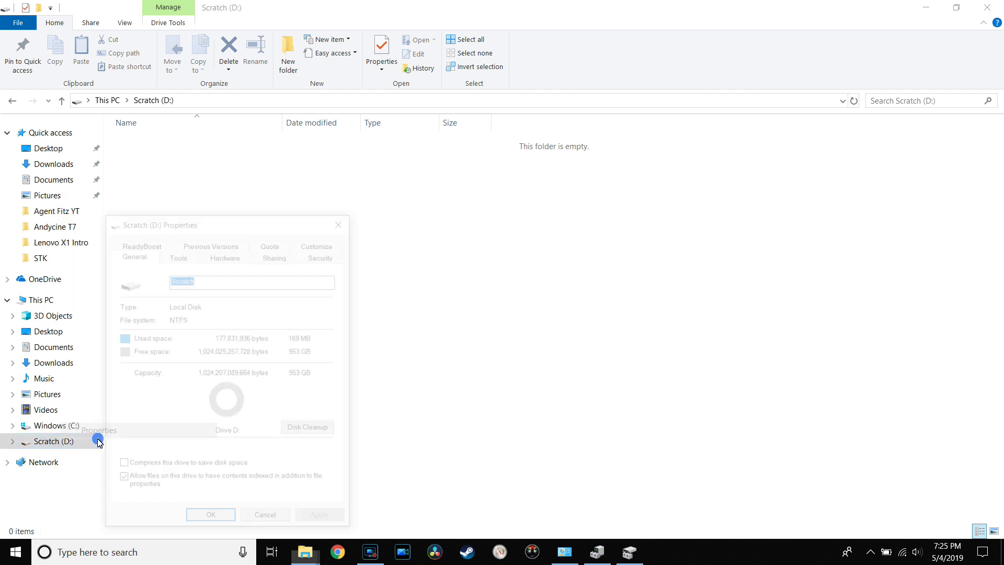
left_click_drag(248, 214, 552, 44)
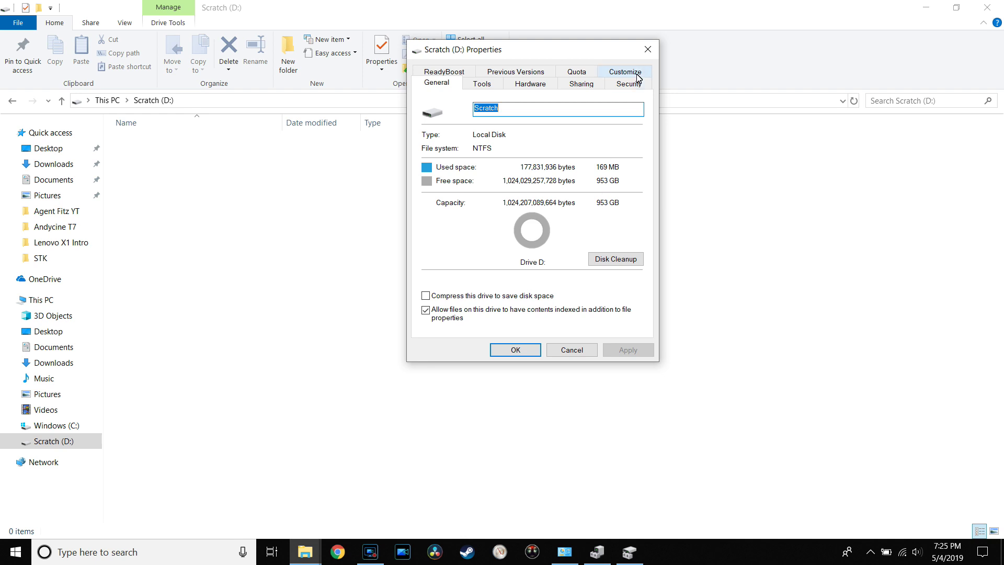
left_click(647, 49)
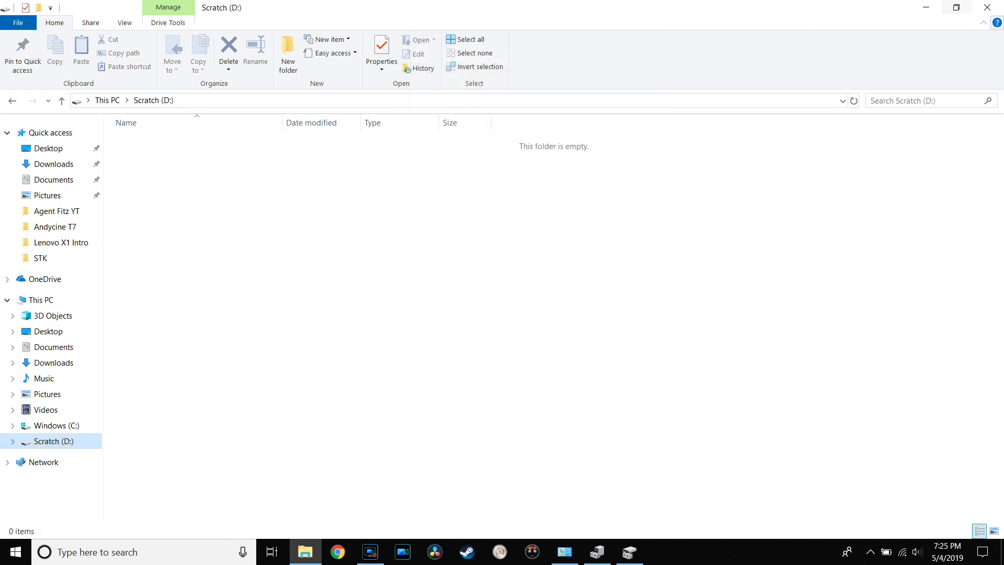
left_click(986, 8)
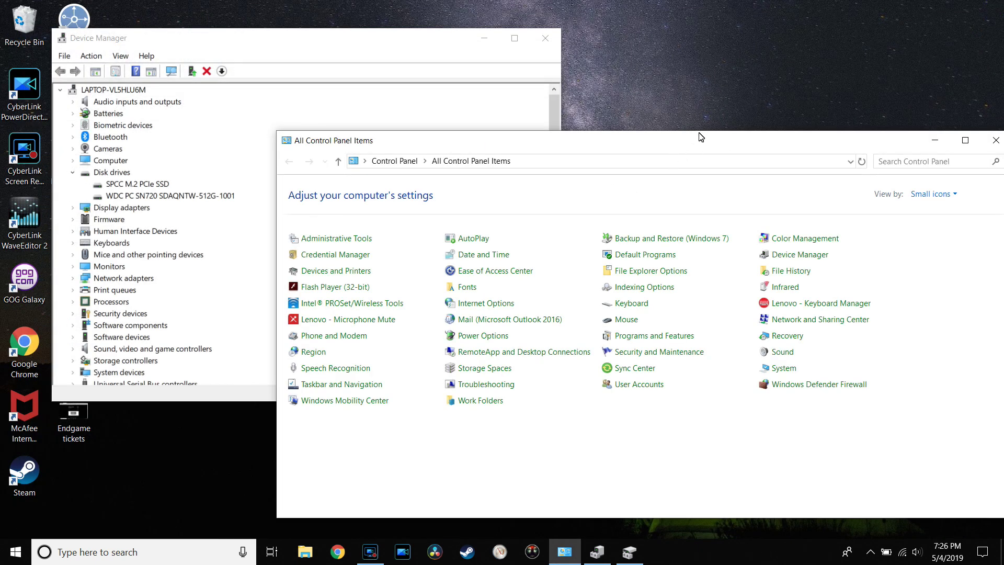
left_click_drag(701, 135, 577, 71)
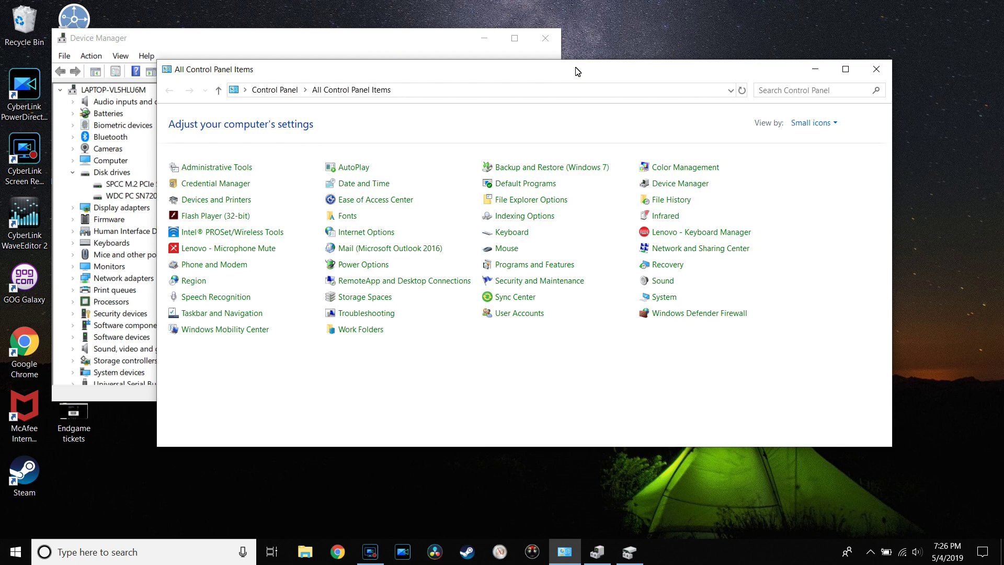
left_click(368, 553)
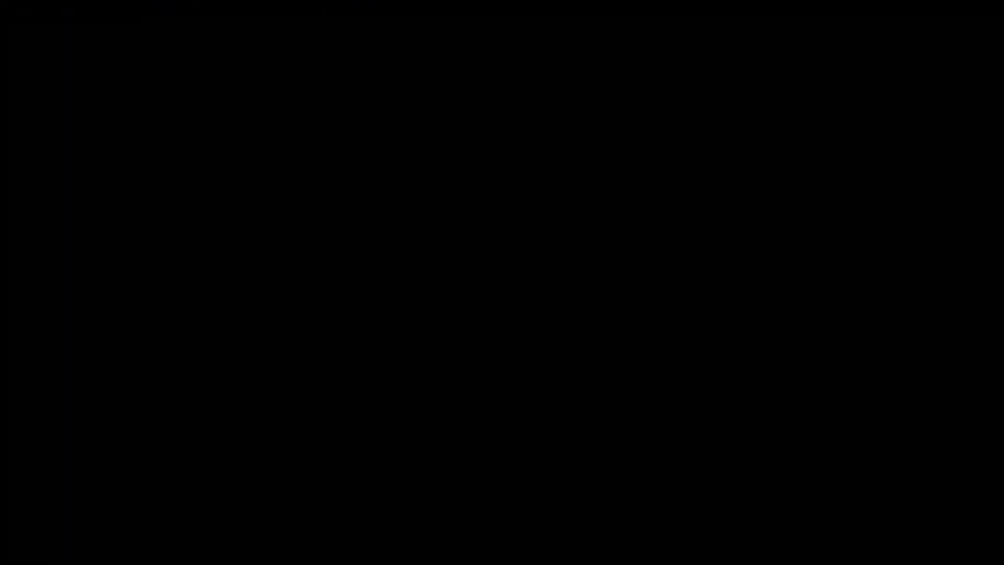